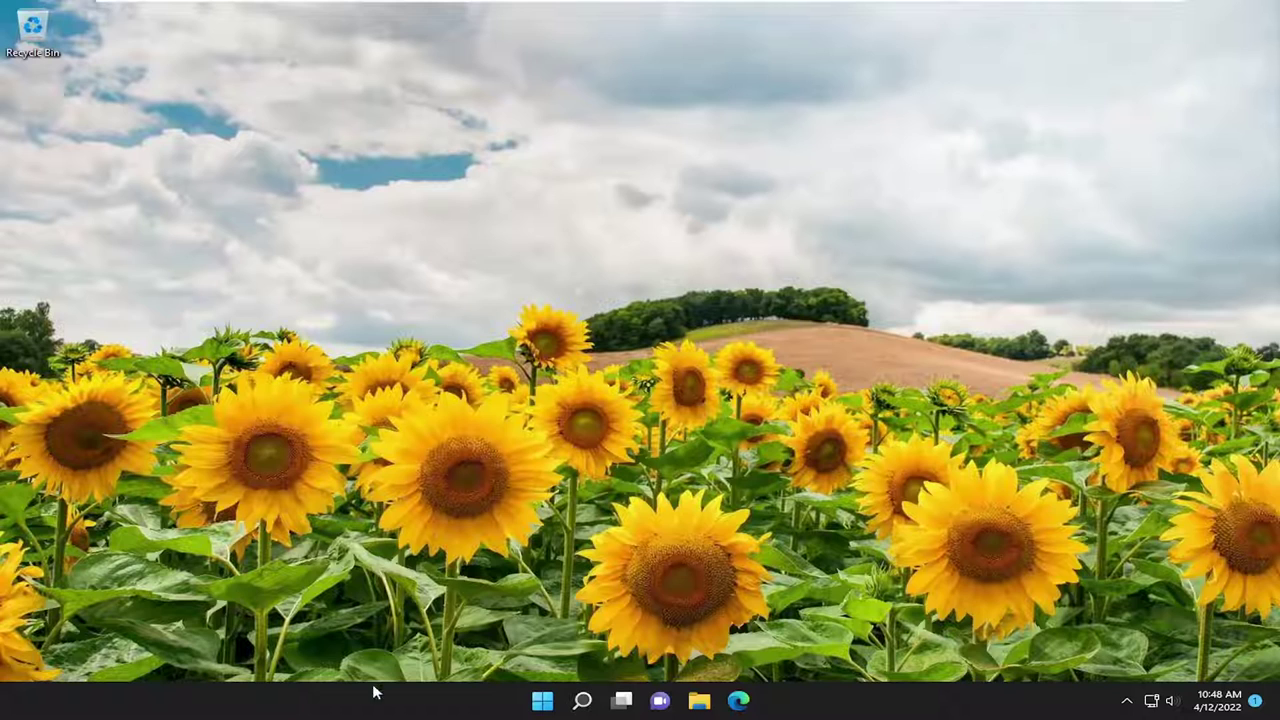
# - Open the Services app from Windows search and scroll down to the SysMain entry
pyautogui.click(581, 700)
pyautogui.write('servic')
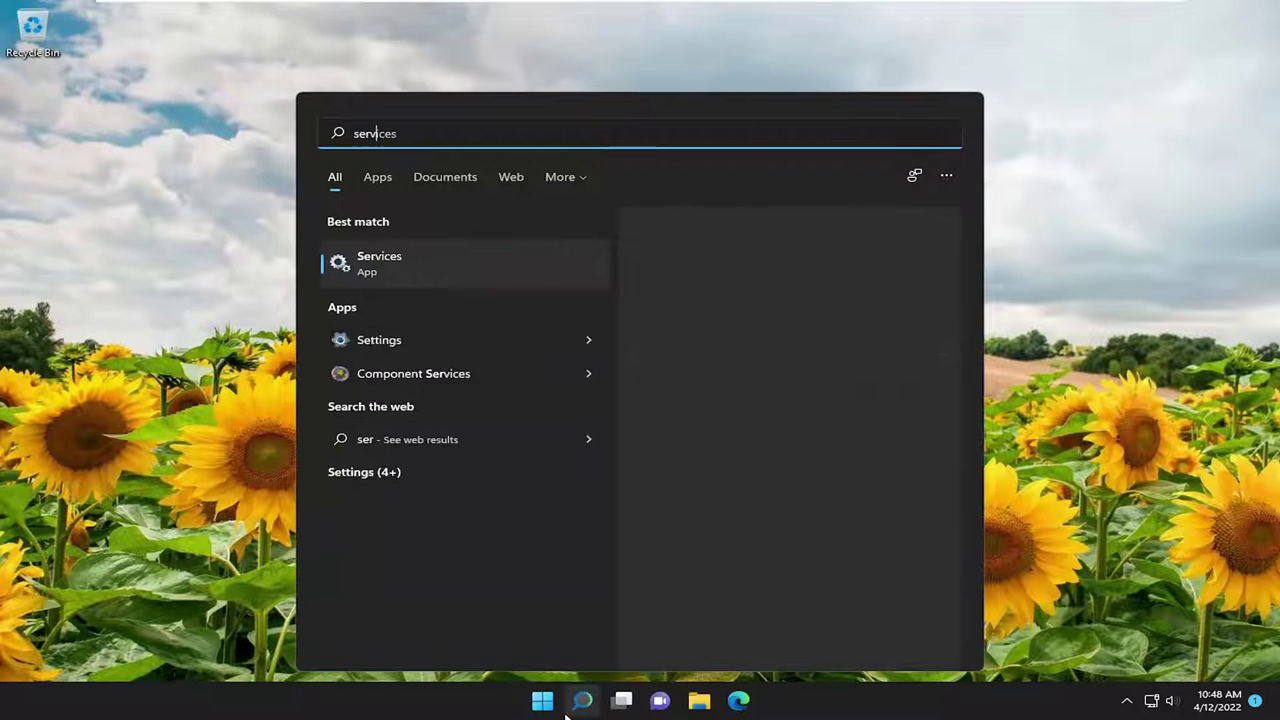
pyautogui.write('es')
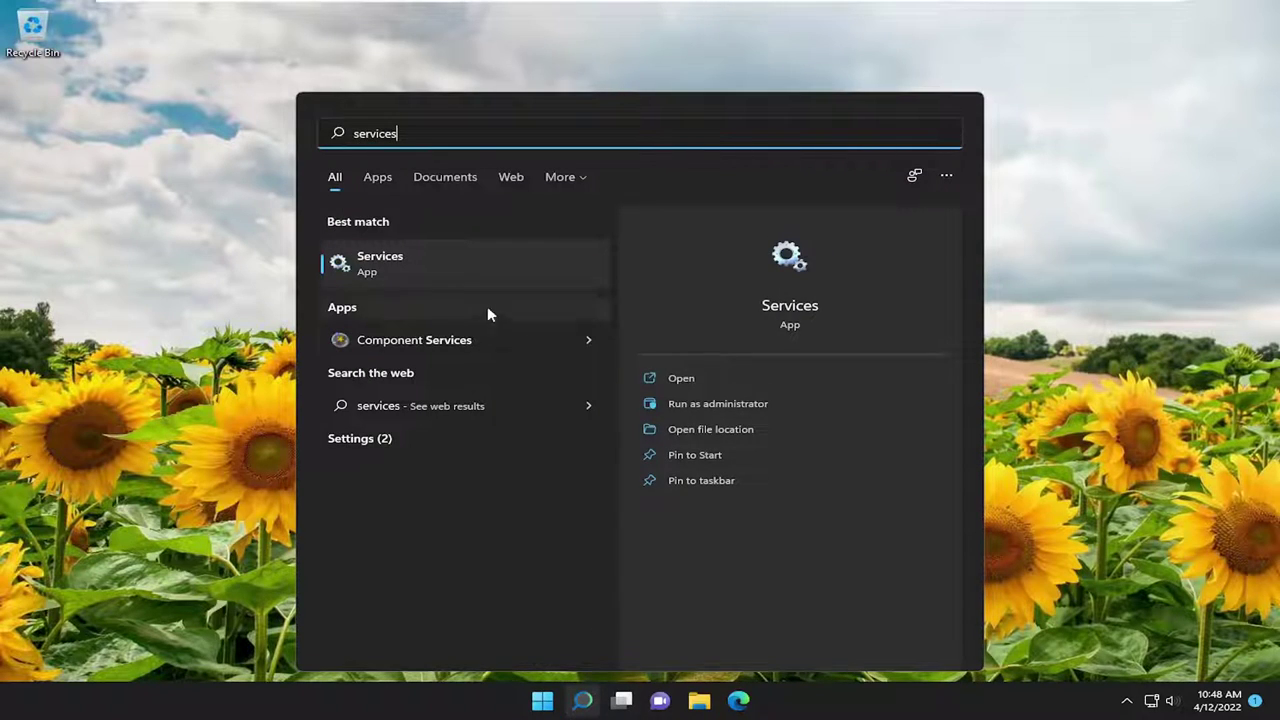
pyautogui.click(461, 268)
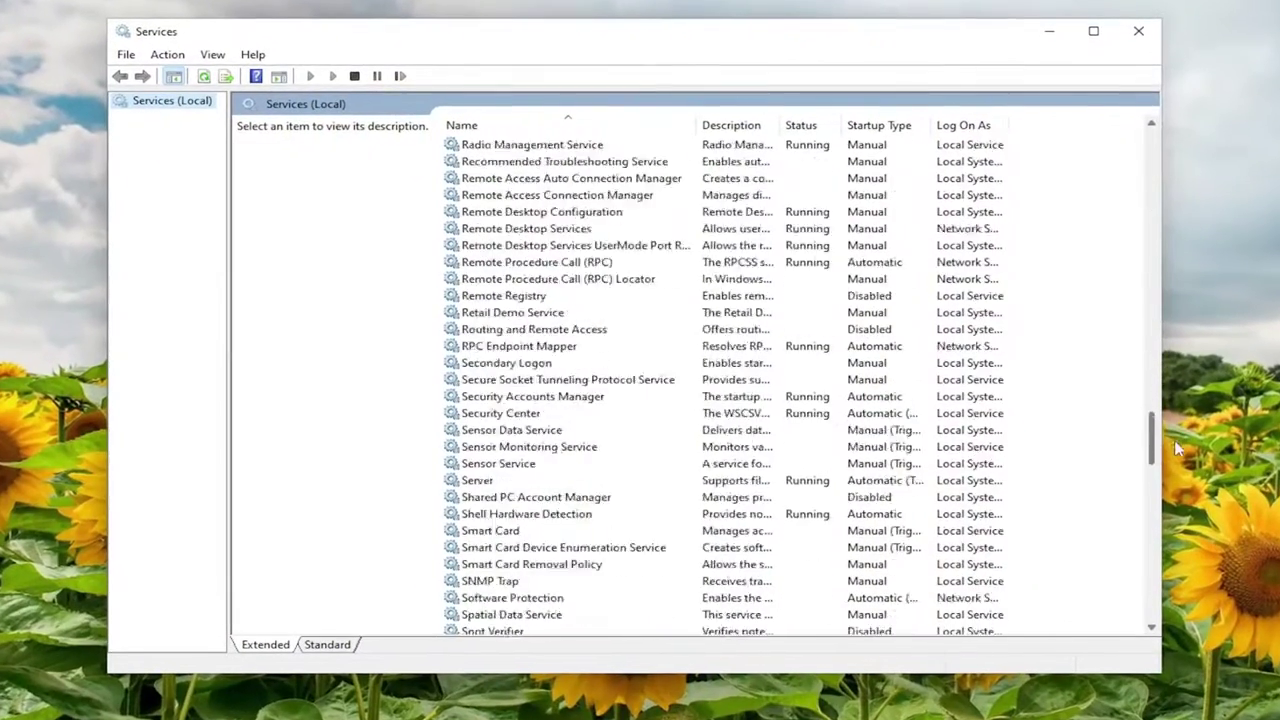
pyautogui.moveTo(1152, 160); pyautogui.dragTo(1152, 455)
pyautogui.scroll(-1, 517, 575)
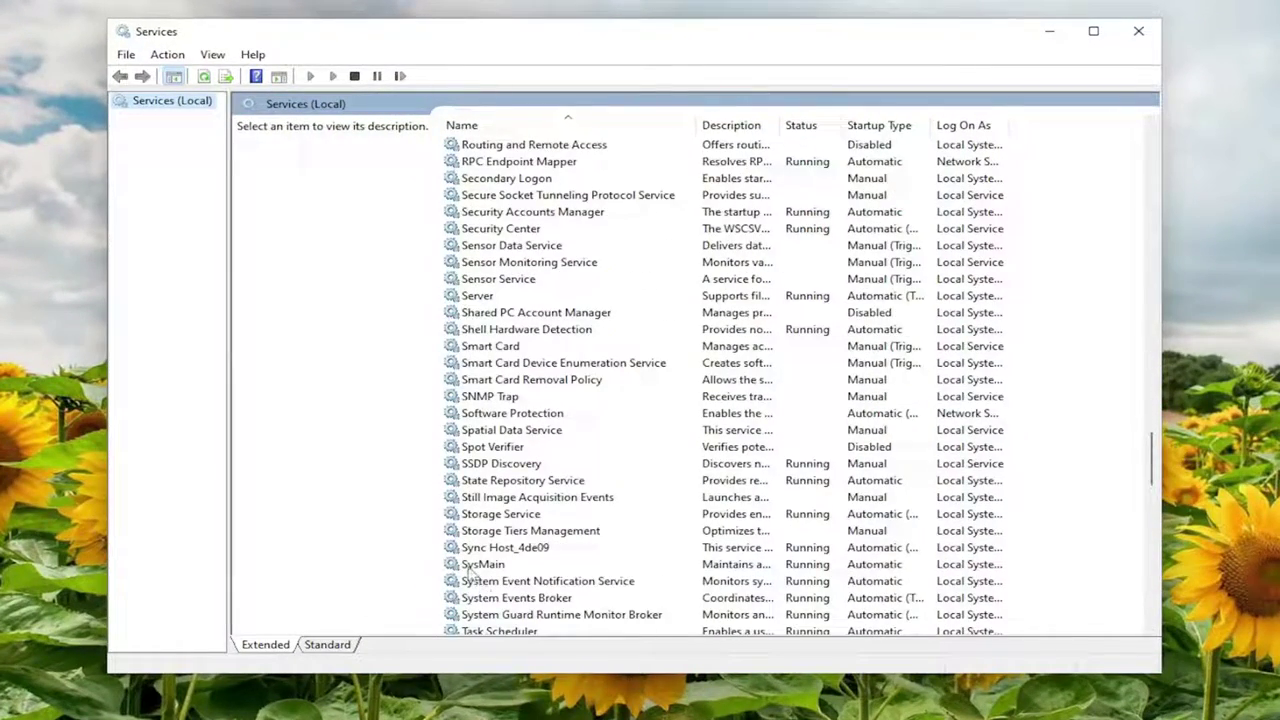
# - Set SysMain's startup type to Disabled, stop the service, apply, and close Services
pyautogui.doubleClick(489, 566)
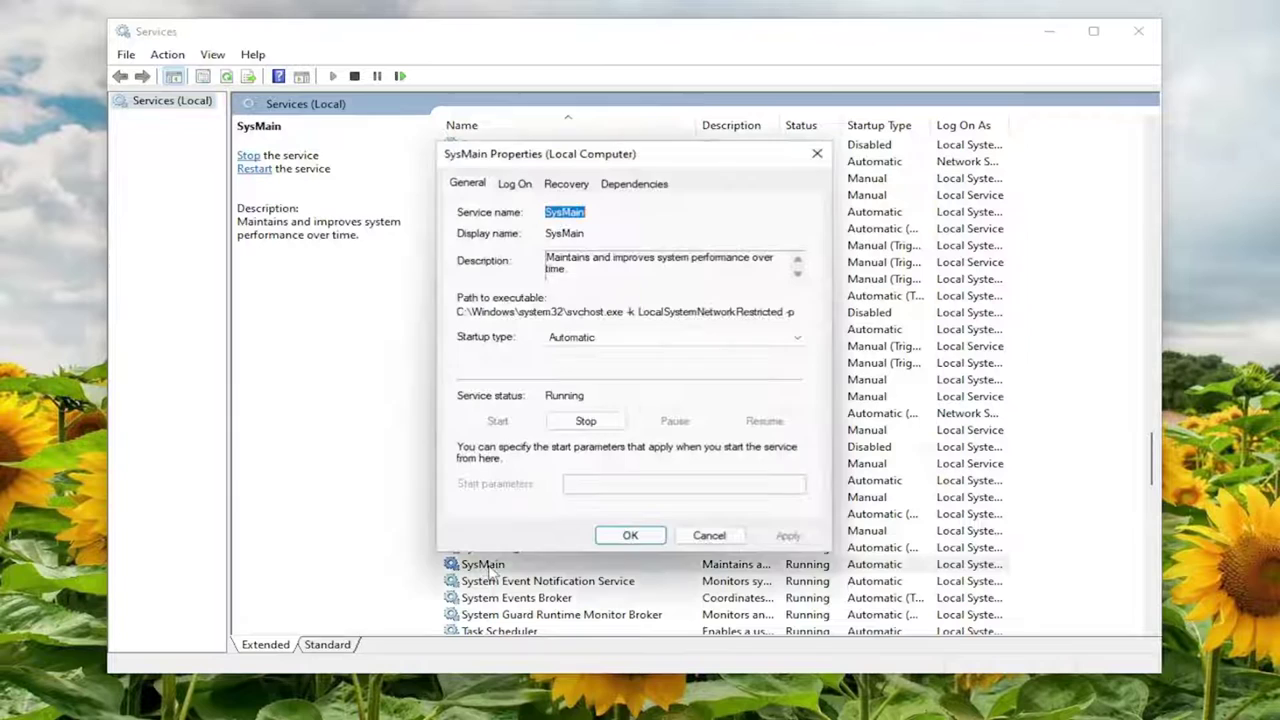
pyautogui.click(583, 339)
pyautogui.click(578, 387)
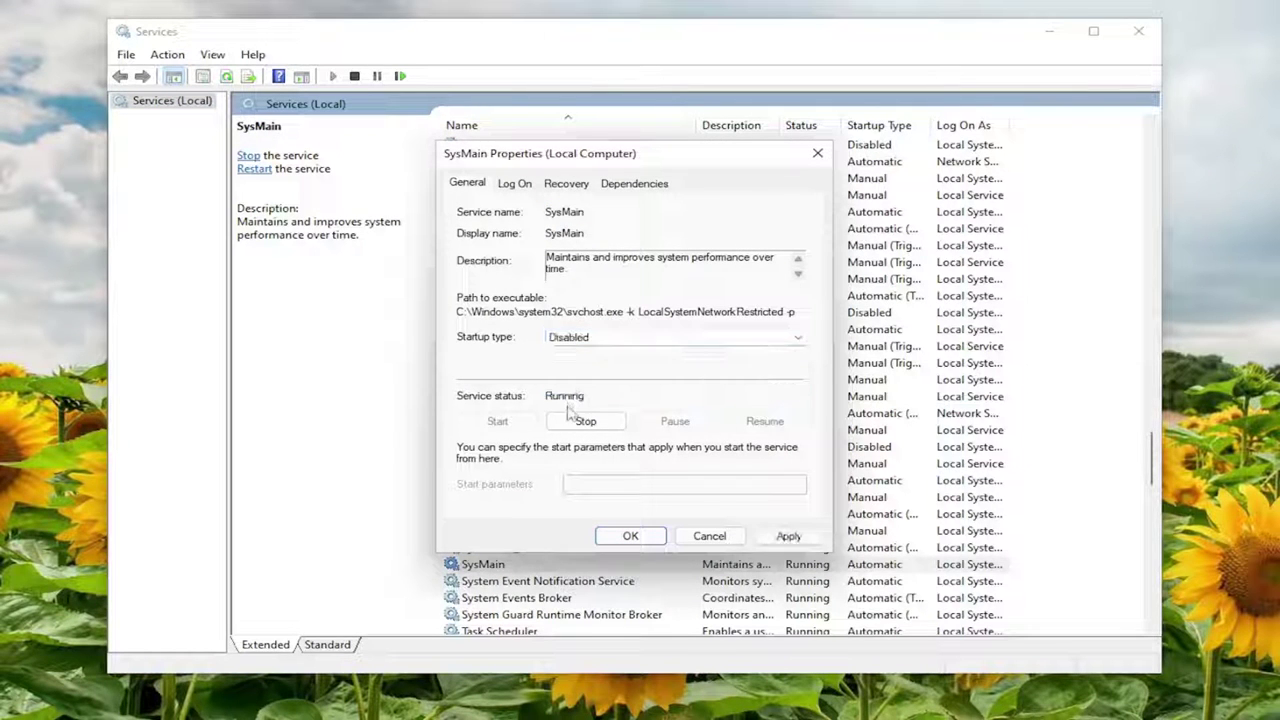
pyautogui.click(576, 424)
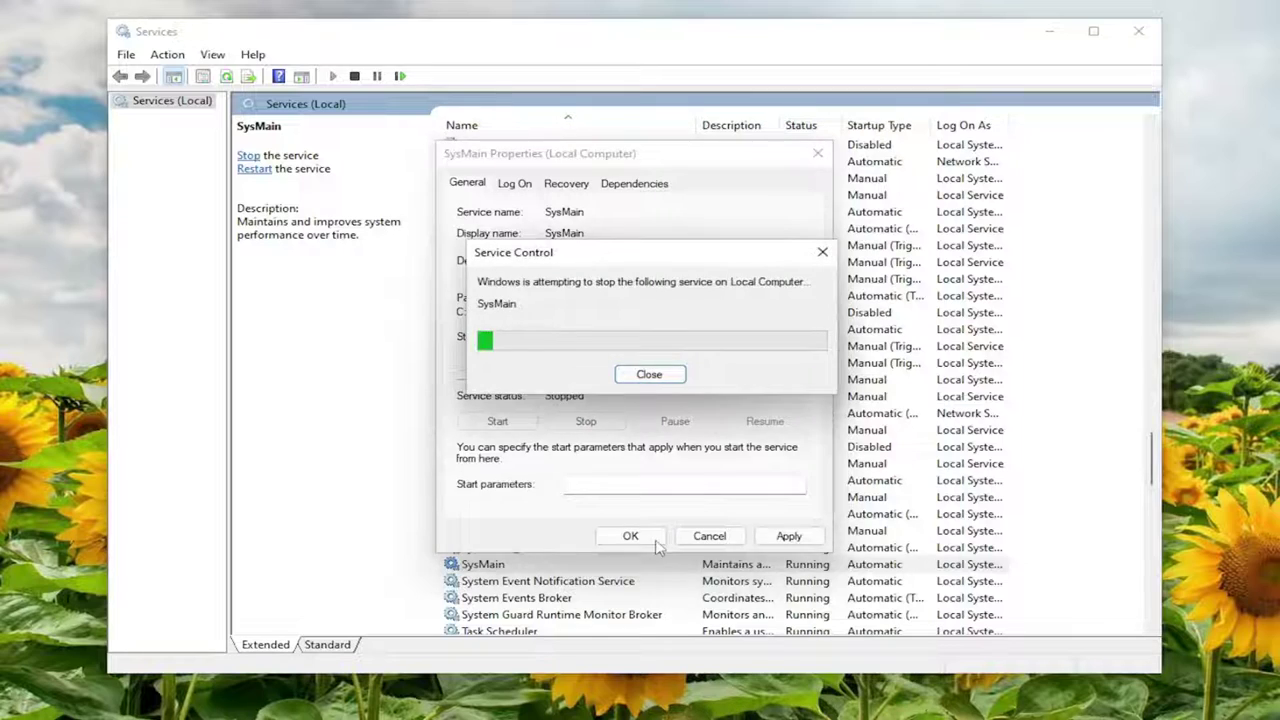
pyautogui.click(789, 537)
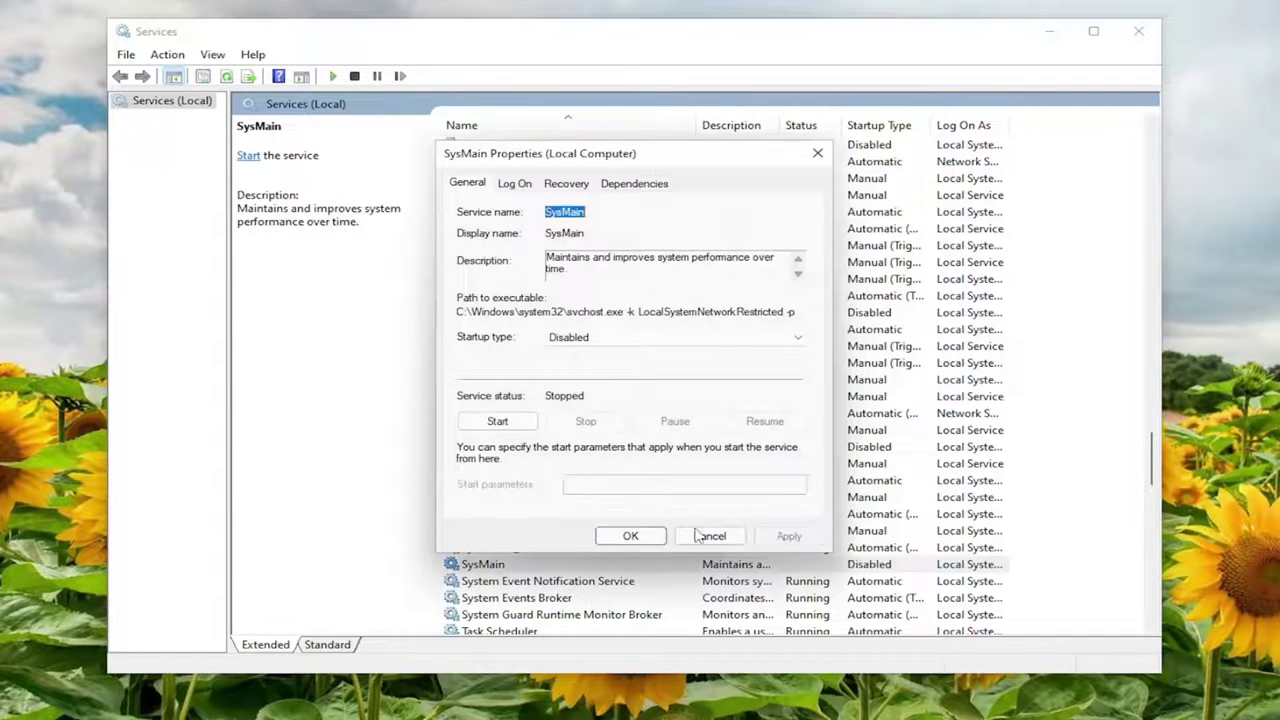
pyautogui.click(630, 536)
pyautogui.click(1138, 31)
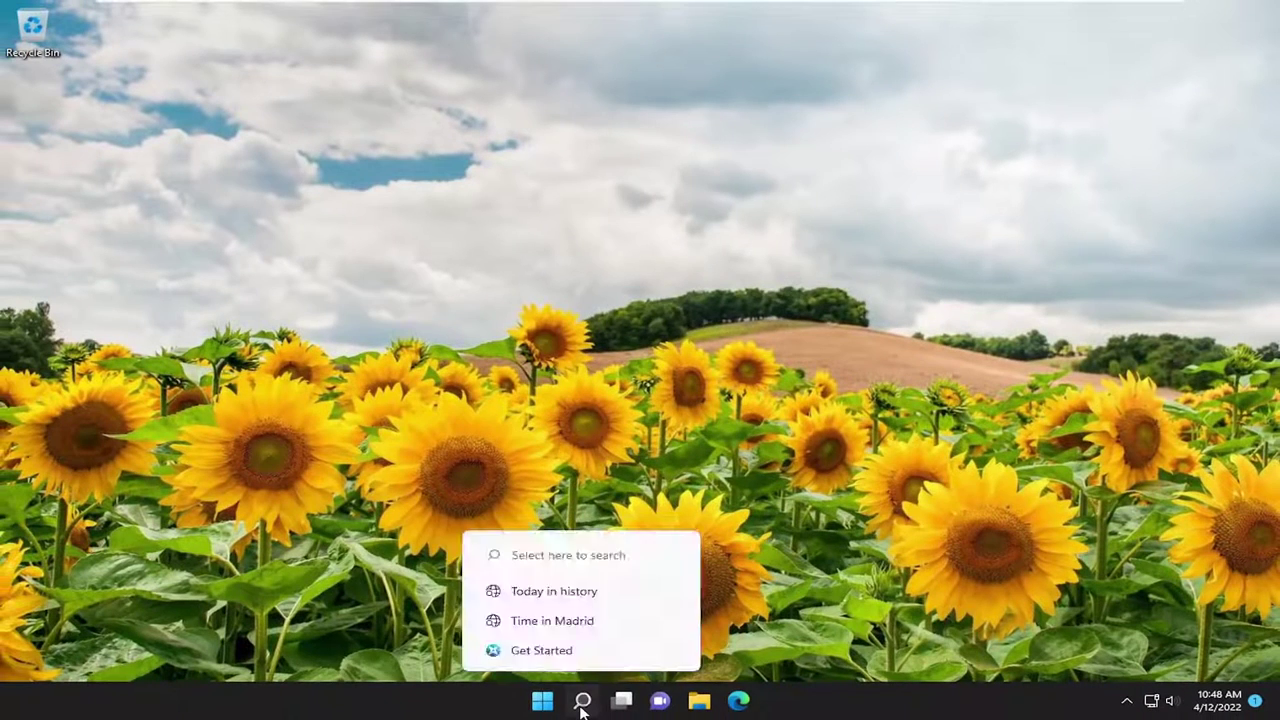
# - Open Control Panel from search and keep its Large icons view
pyautogui.click(580, 704)
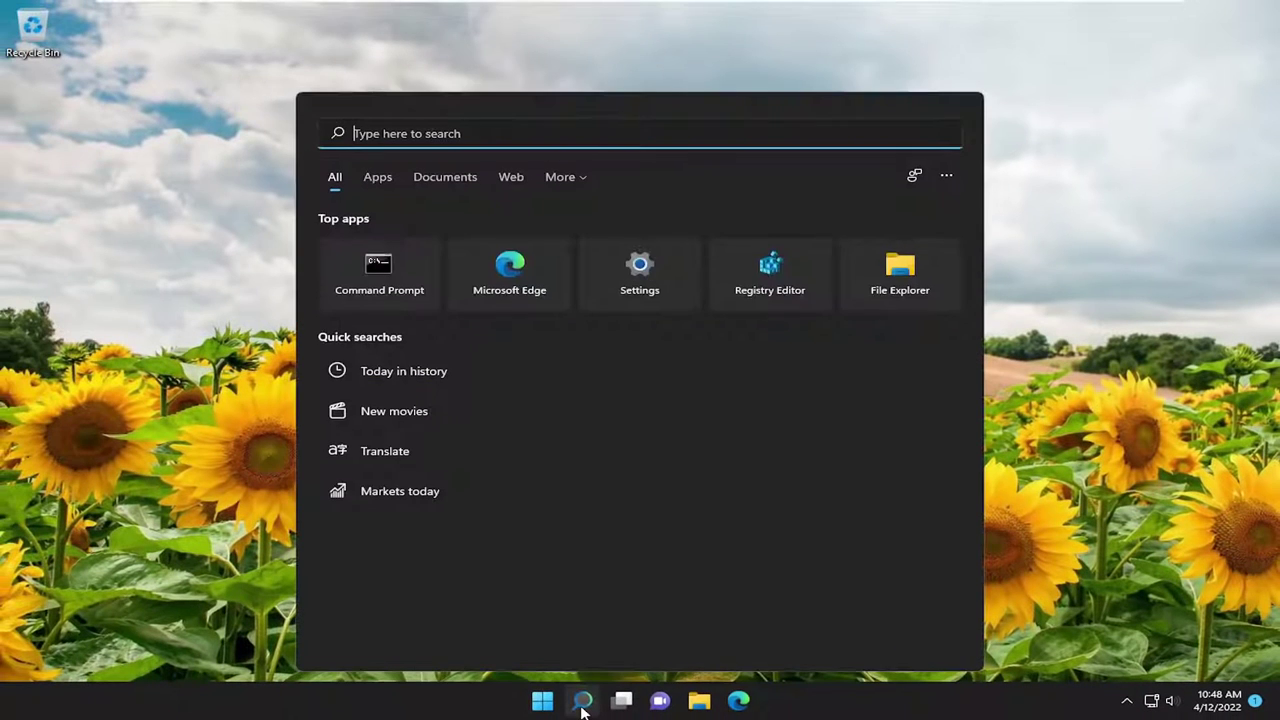
pyautogui.write('control p')
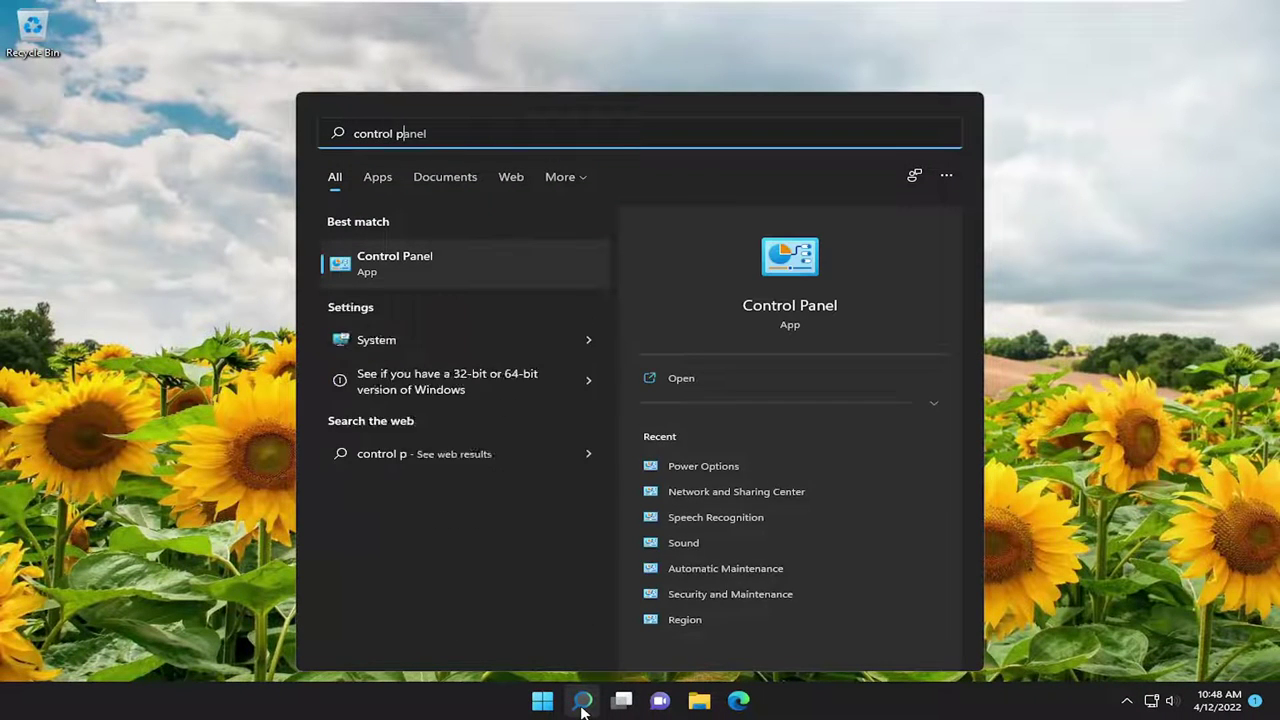
pyautogui.write('anel')
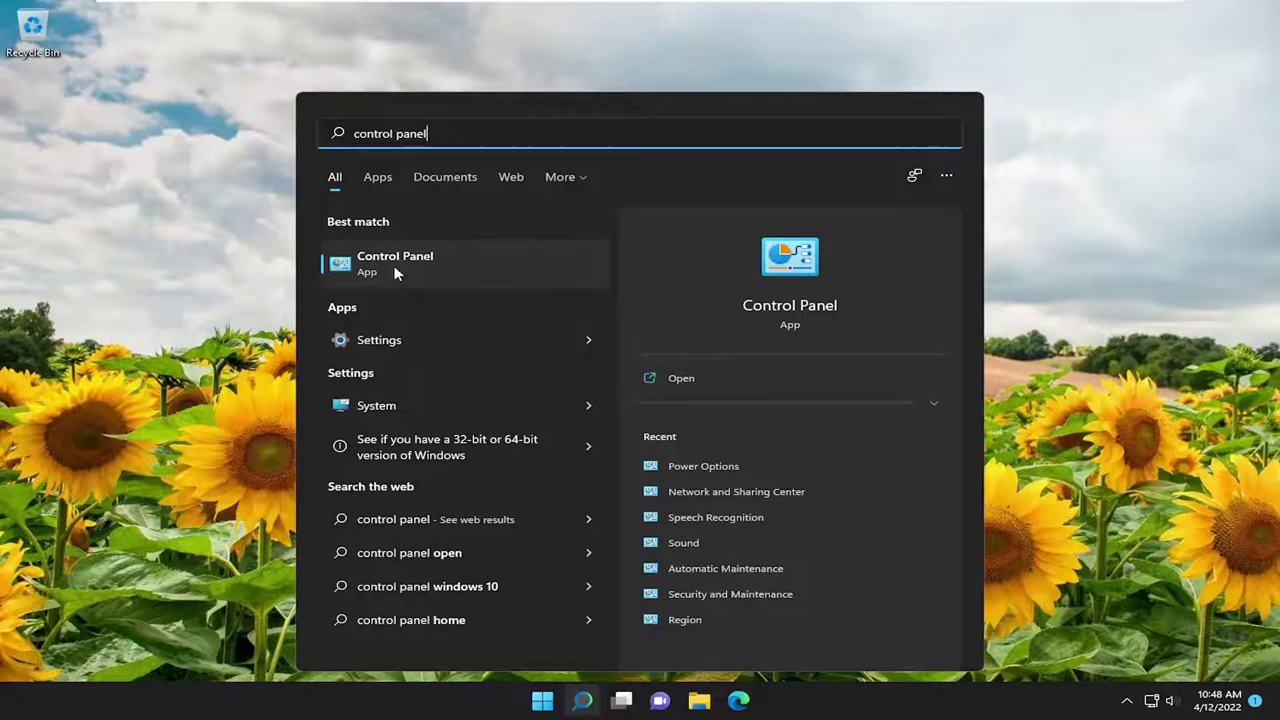
pyautogui.click(394, 268)
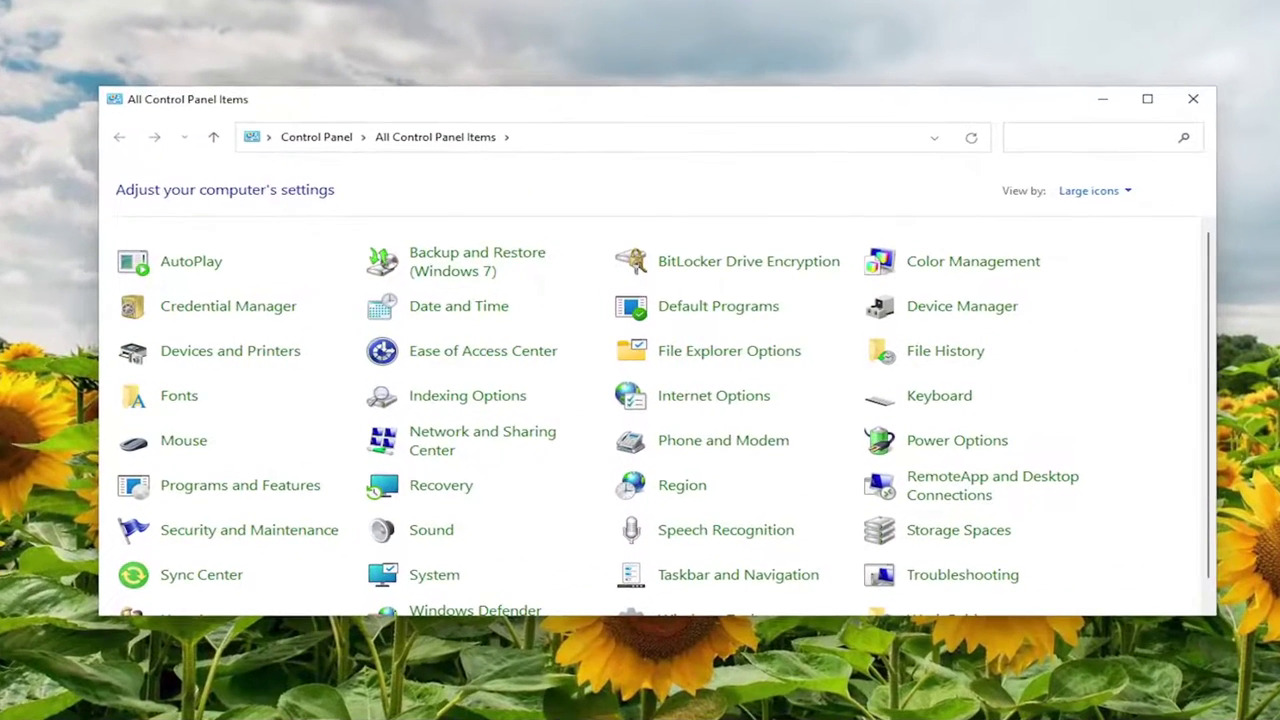
pyautogui.click(1086, 191)
pyautogui.click(1090, 247)
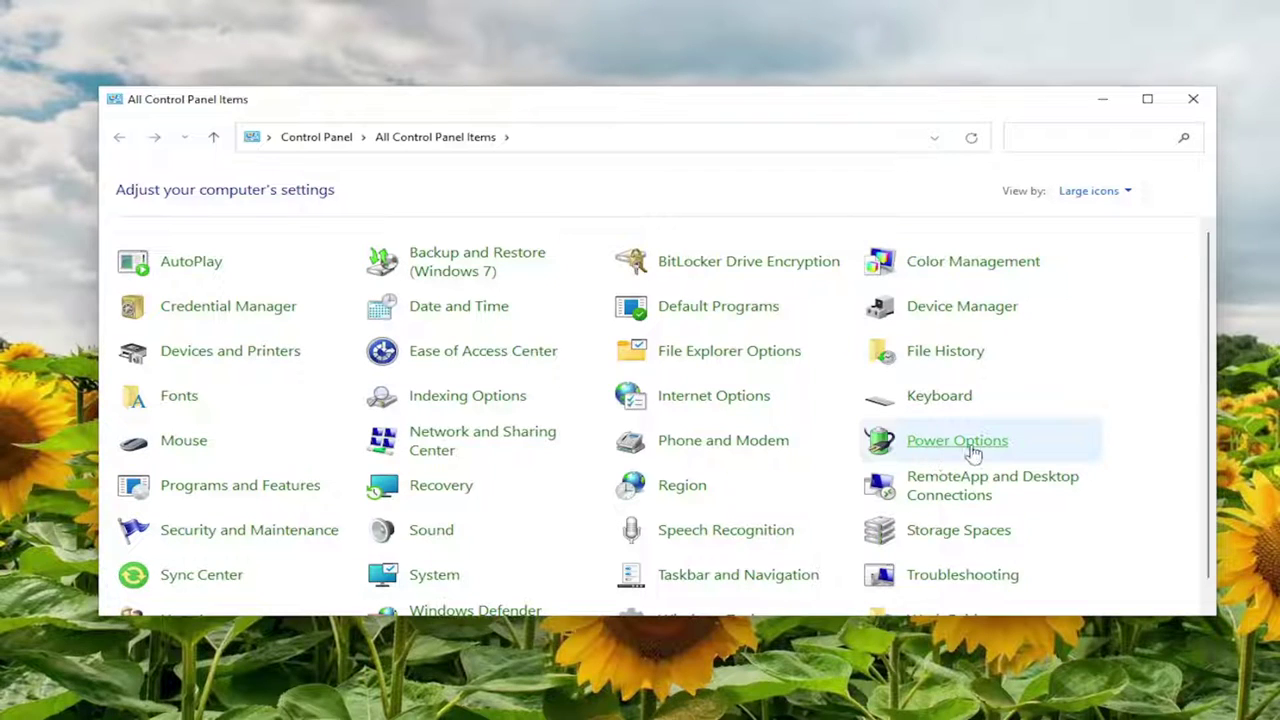
# - In Power Options, confirm High performance is the selected plan, then close the window
pyautogui.click(971, 449)
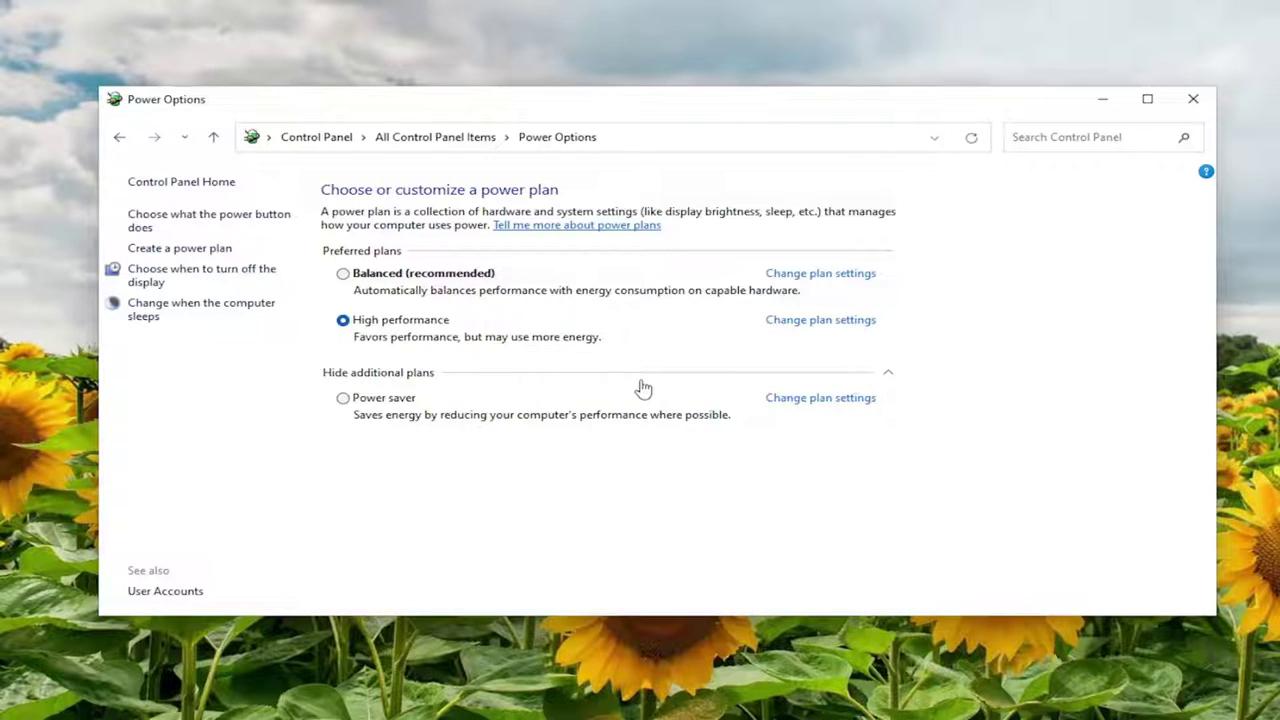
pyautogui.click(565, 378)
pyautogui.click(485, 378)
pyautogui.click(1193, 99)
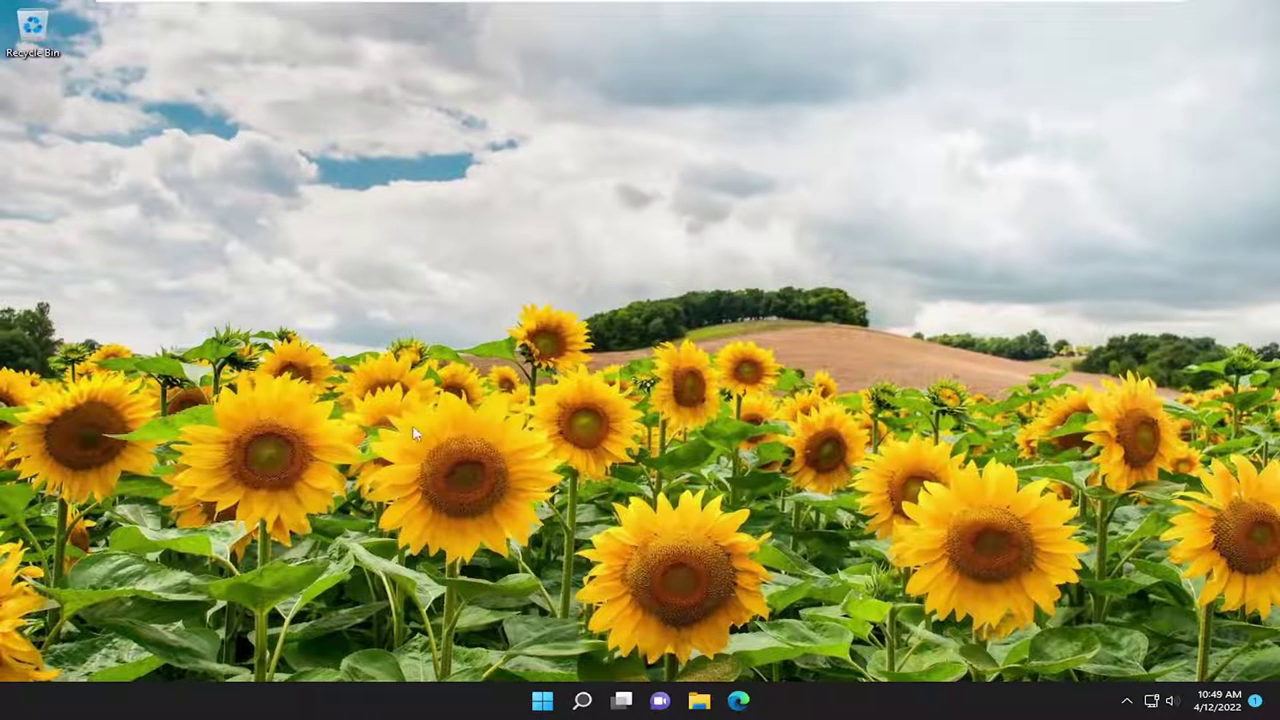
# - Launch Command Prompt as administrator from Windows search
pyautogui.click(582, 701)
pyautogui.write('cmd')
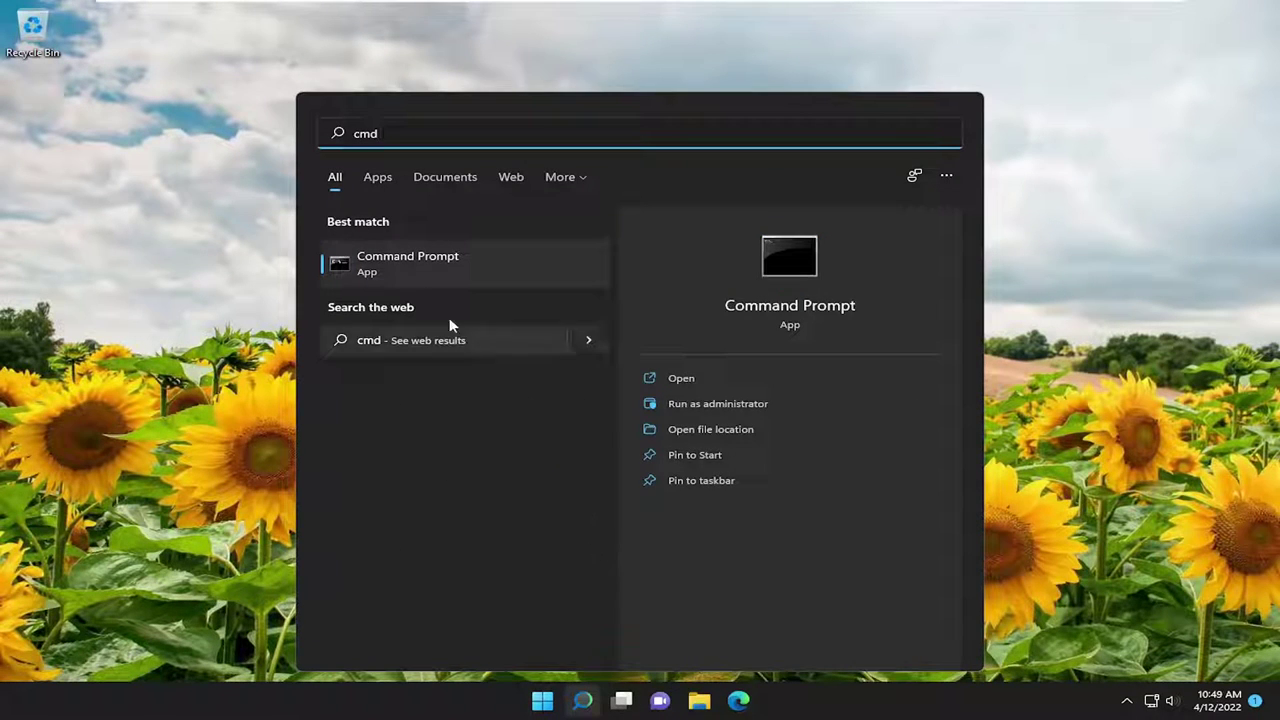
pyautogui.rightClick(414, 258)
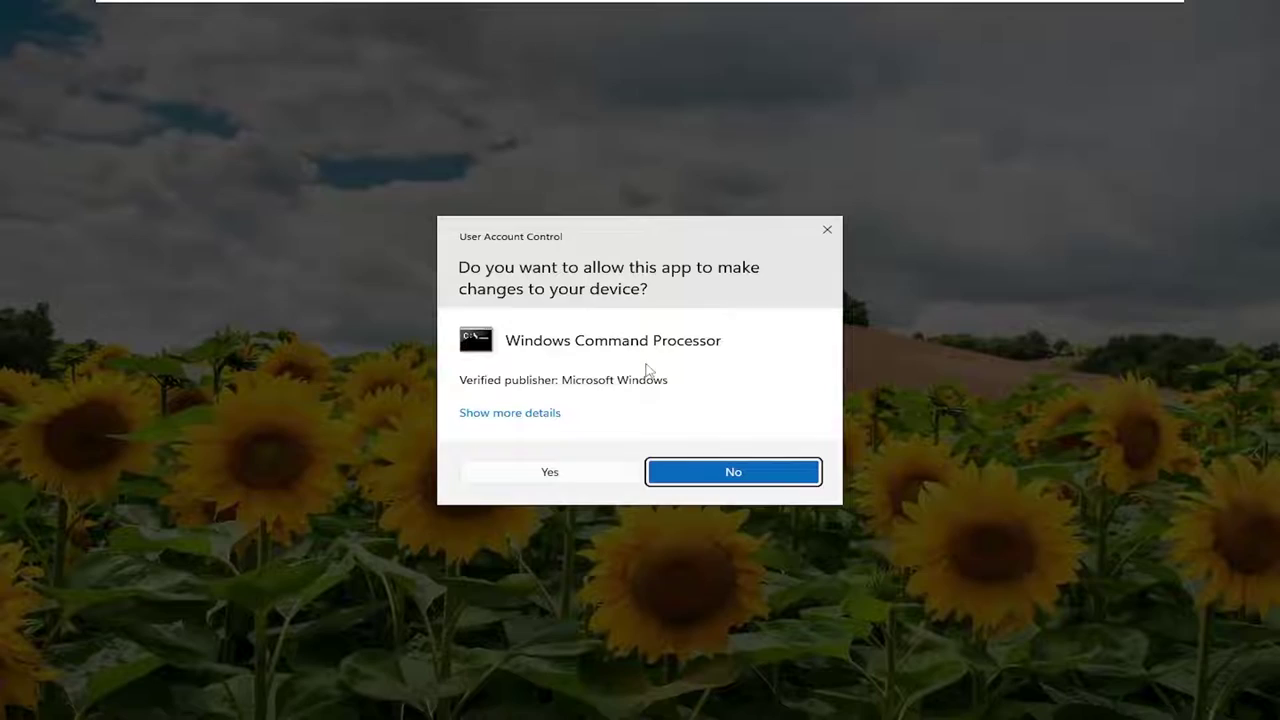
pyautogui.click(567, 477)
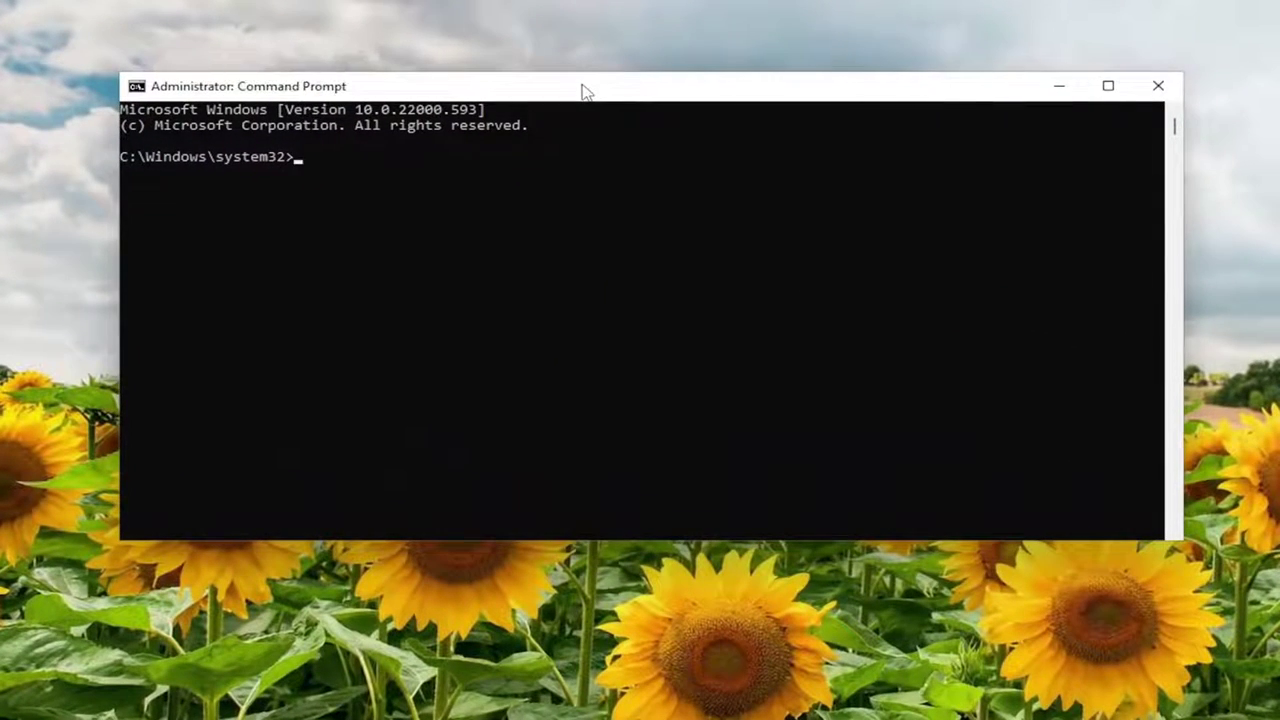
# - Run chkdsk /r and answer Y to schedule the check for next restart
pyautogui.write('chkd')
pyautogui.write('sk')
pyautogui.write(' /r')
pyautogui.press('Return')
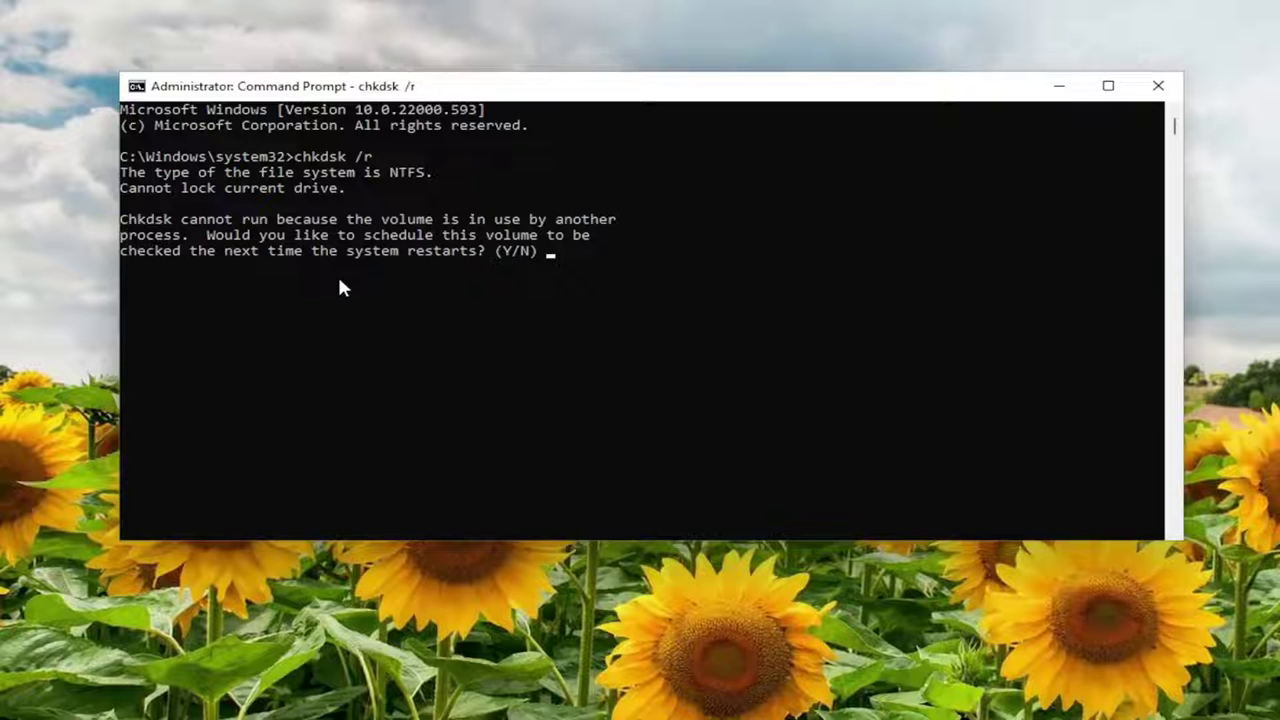
pyautogui.write('y')
pyautogui.press('Return')
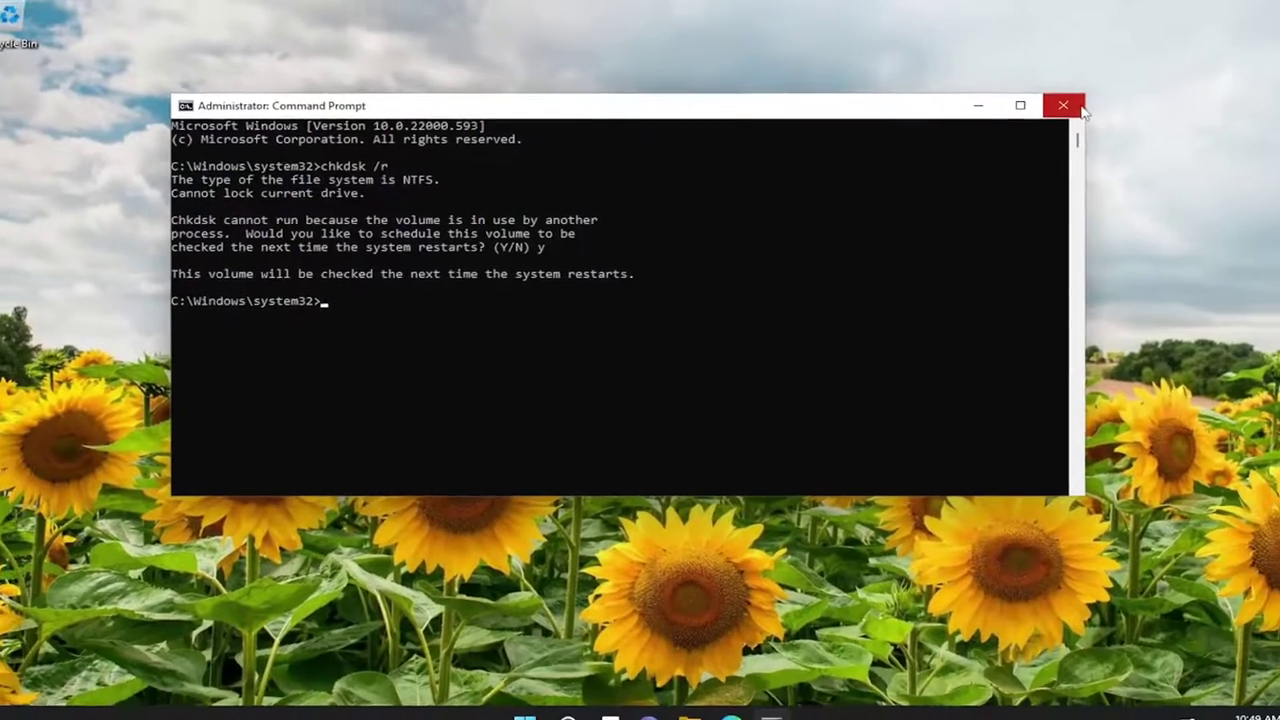
# - Close Command Prompt and bring up Start's shut down or sign out menu with Restart
pyautogui.click(1158, 85)
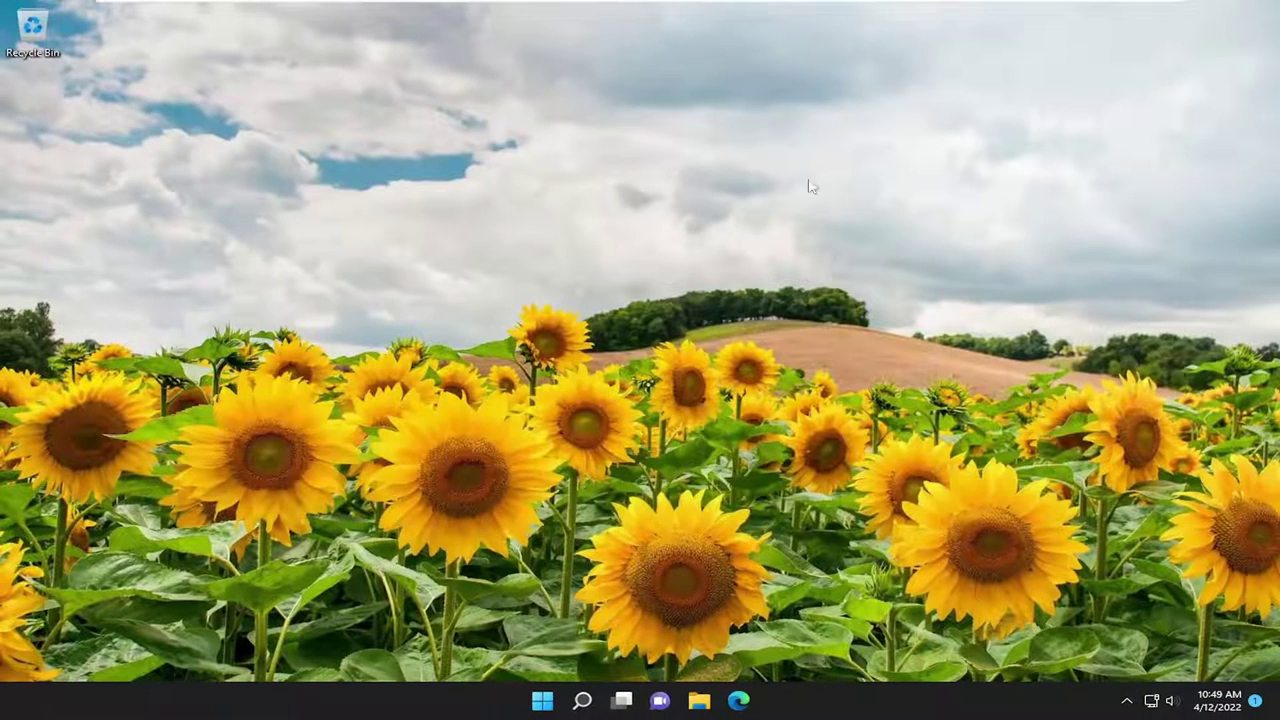
pyautogui.rightClick(542, 701)
pyautogui.moveTo(540, 638)
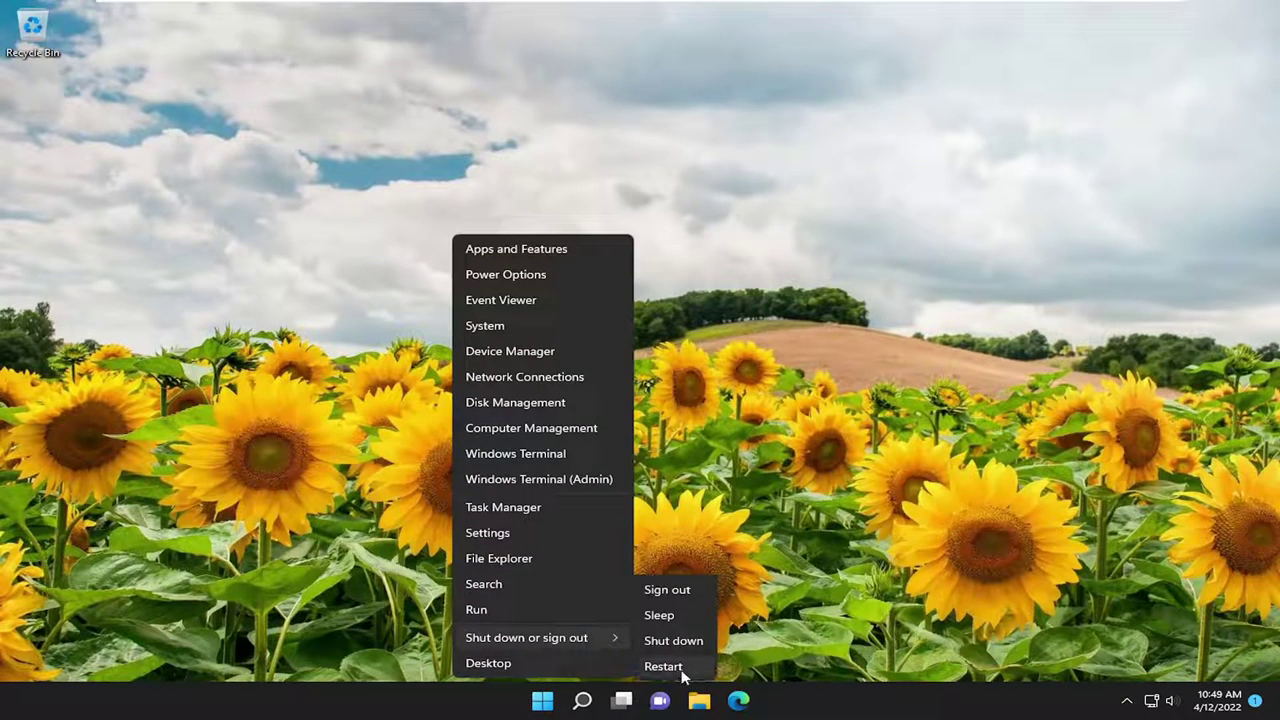